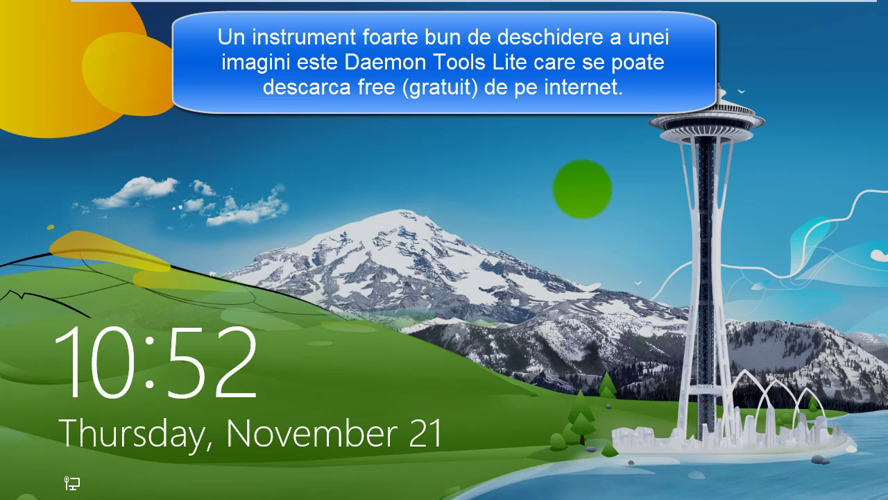
Step: Dismiss the lock screen and sign in with the local account's password
{"action": "left_click", "coordinate": [556, 137]}
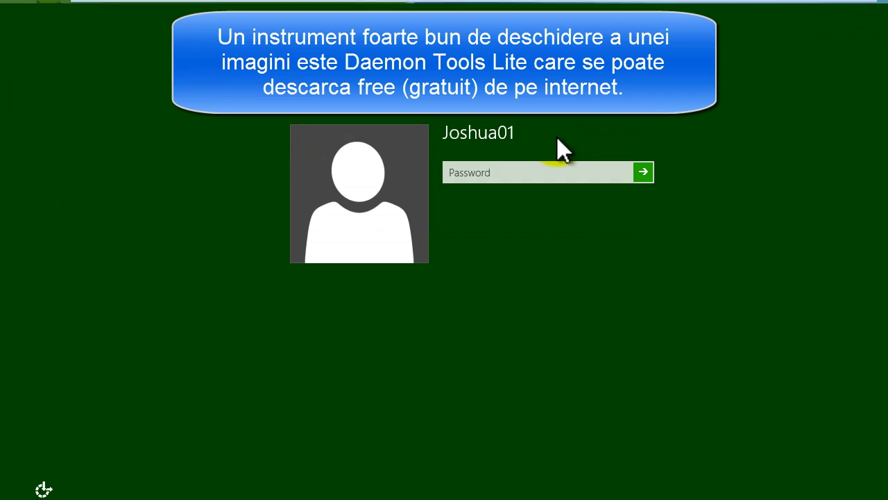
{"action": "type", "text": "a"}
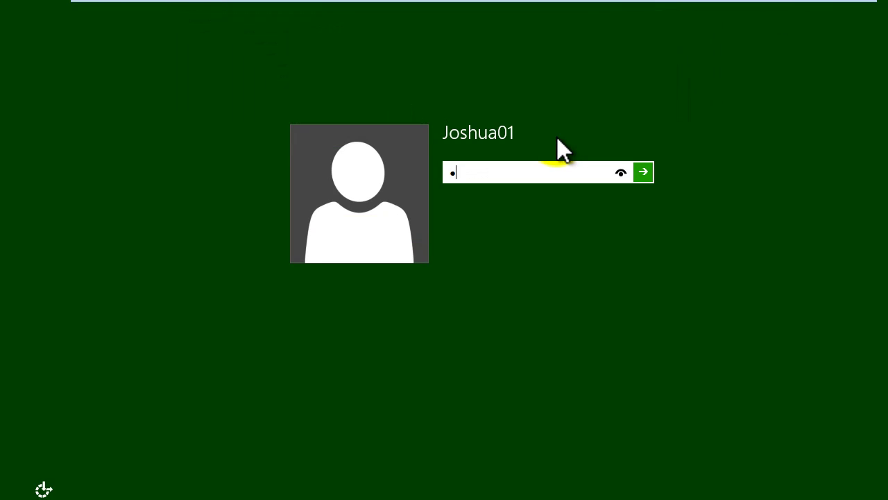
{"action": "type", "text": "bcdefg"}
{"action": "left_click", "coordinate": [648, 172]}
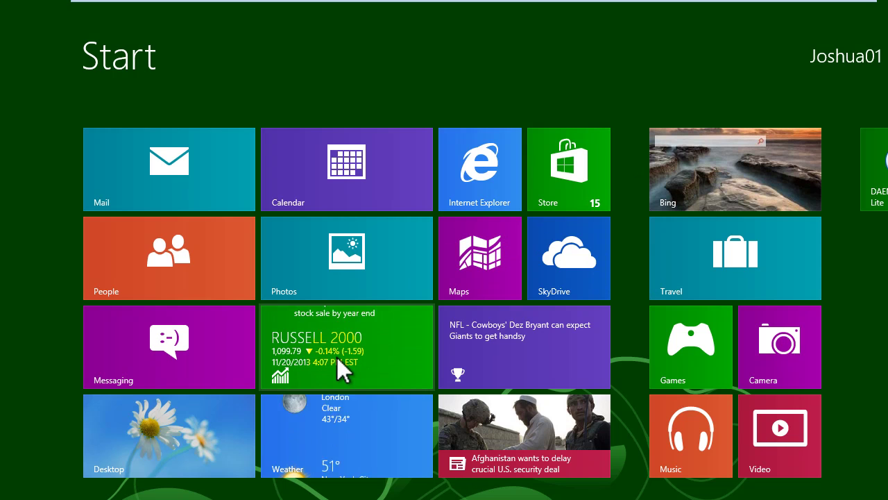
Step: From the desktop, mount the Windows 8.1 Enterprise evaluation ISO as drive E: with DAEMON Tools Lite
{"action": "left_click", "coordinate": [184, 435]}
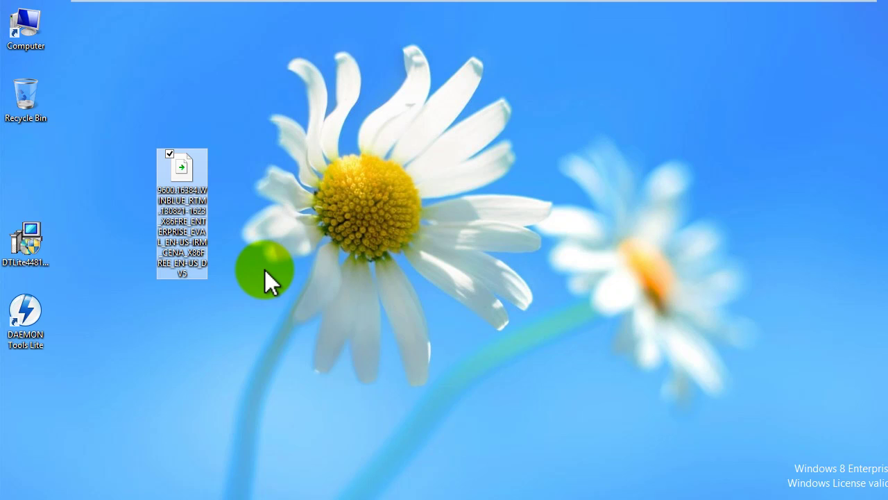
{"action": "right_click", "coordinate": [188, 221]}
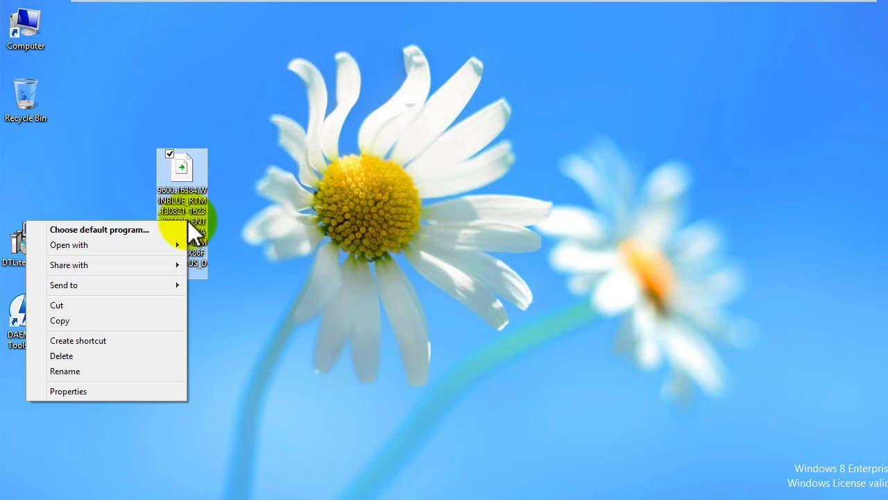
{"action": "mouse_move", "coordinate": [165, 247]}
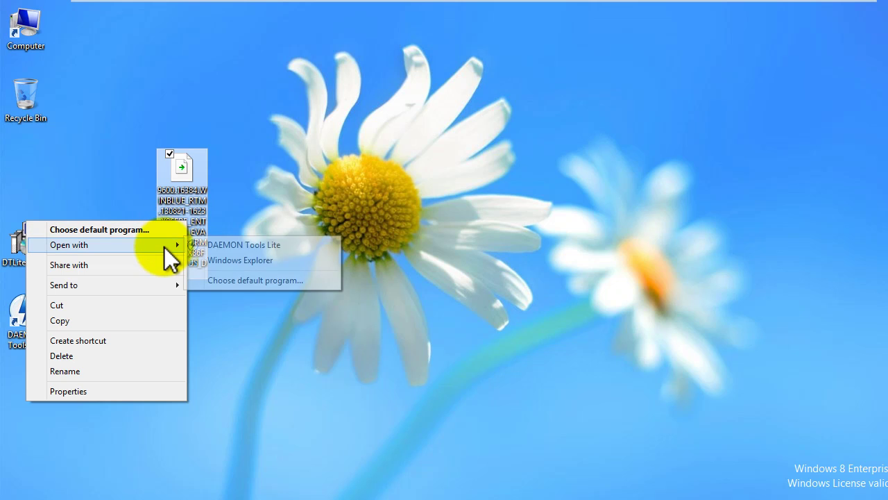
{"action": "left_click", "coordinate": [248, 245]}
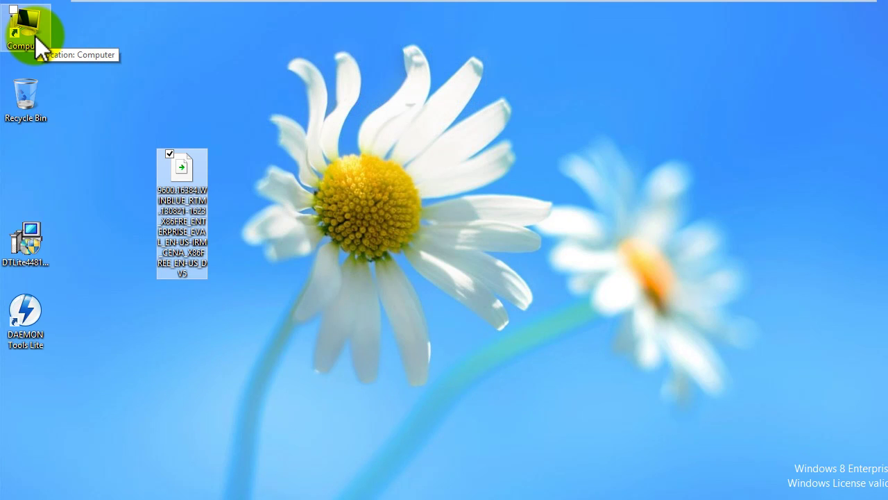
Step: Open Computer and run setup from BD-ROM Drive (E:)
{"action": "double_click", "coordinate": [34, 36]}
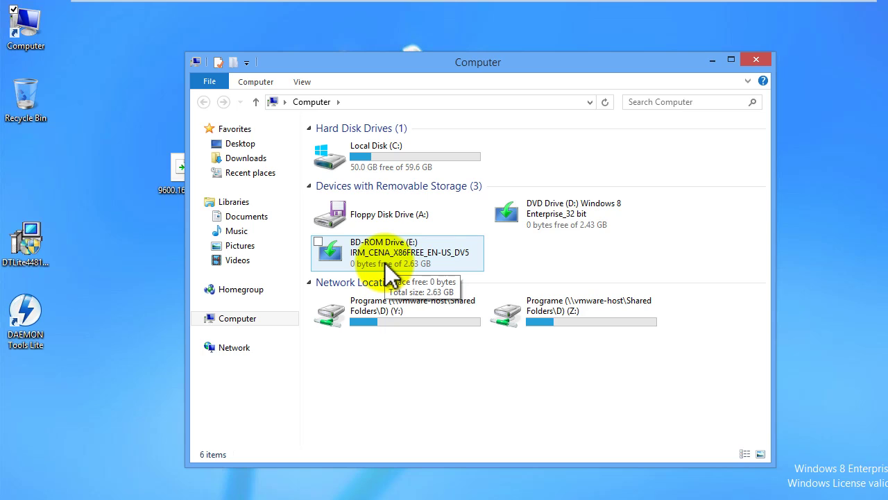
{"action": "double_click", "coordinate": [387, 264]}
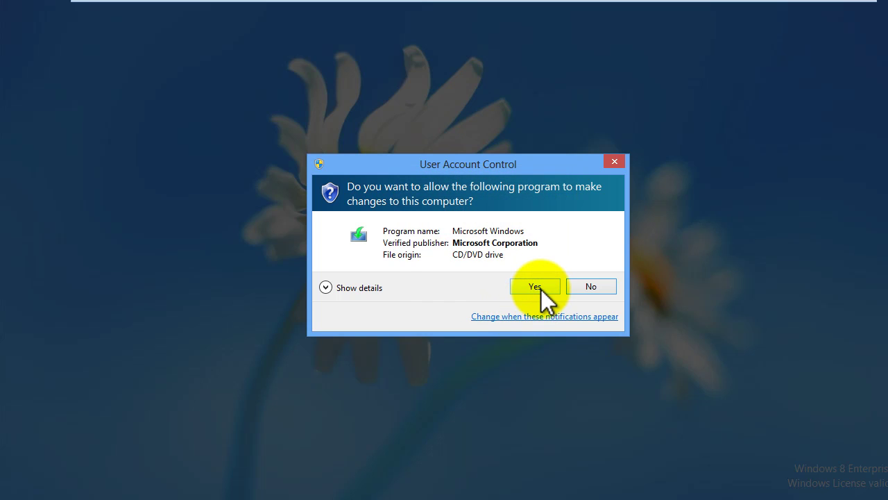
Step: Approve setup's User Account Control prompt and minimize the Computer window
{"action": "left_click", "coordinate": [541, 289]}
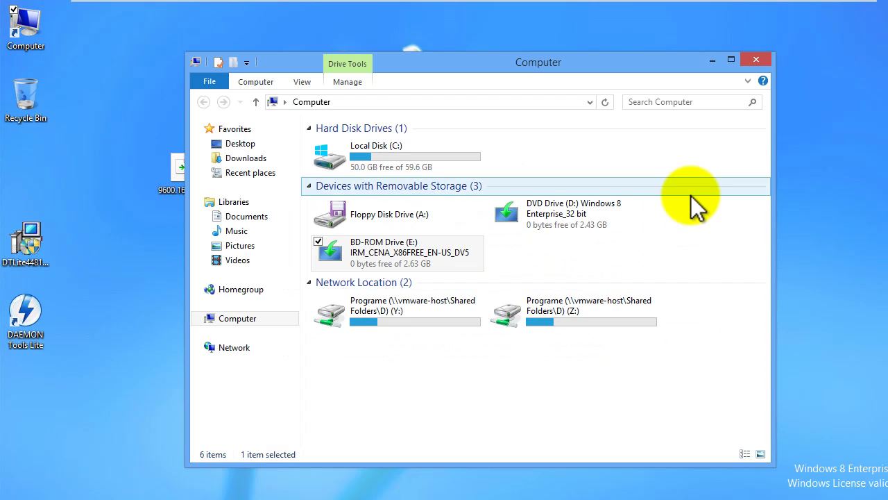
{"action": "left_click", "coordinate": [713, 60]}
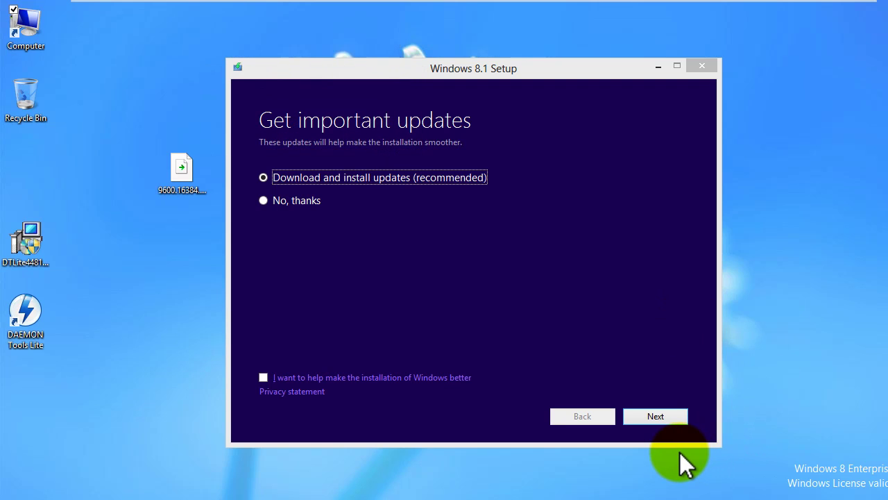
Step: Continue with 'Download and install updates (recommended)' selected
{"action": "left_click", "coordinate": [654, 417]}
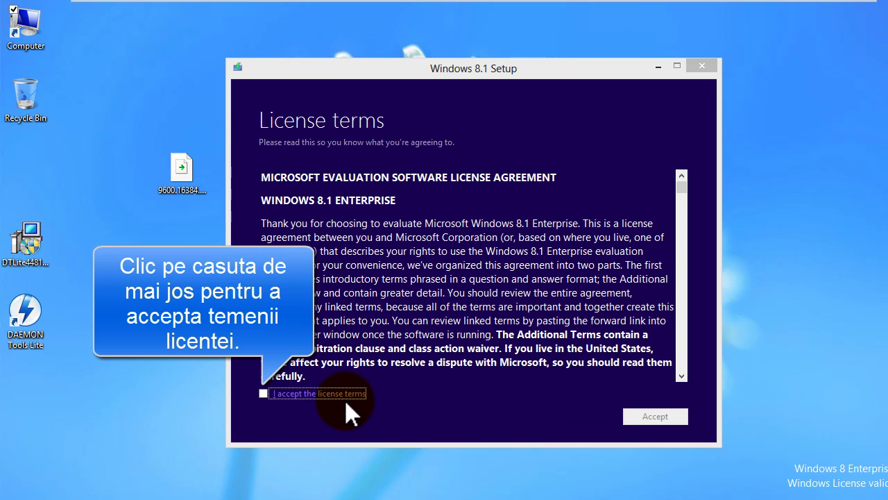
Step: Tick 'I accept the license terms' and confirm with Accept
{"action": "left_click", "coordinate": [263, 393]}
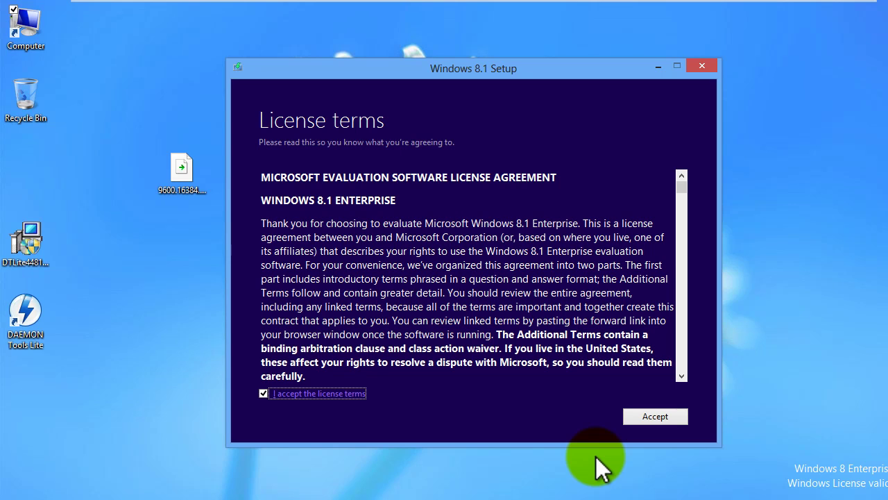
{"action": "left_click", "coordinate": [654, 417]}
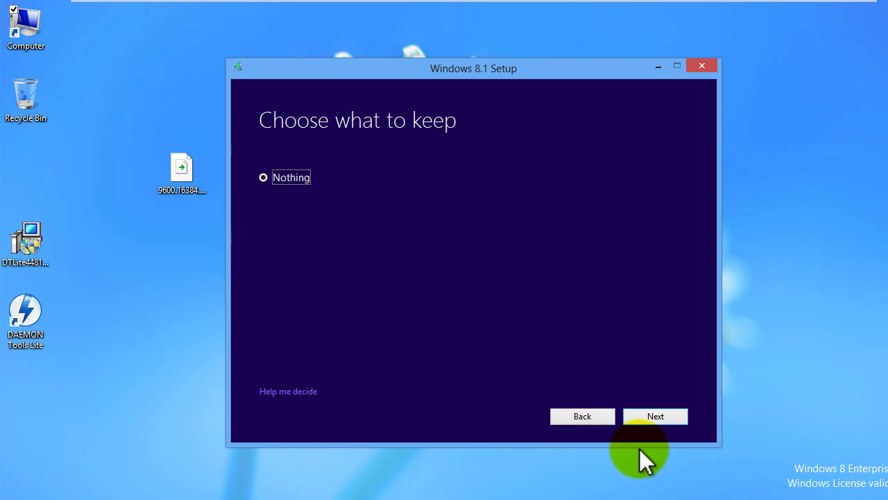
Step: Keep Nothing from the current system and proceed to Ready to install
{"action": "left_click", "coordinate": [654, 418]}
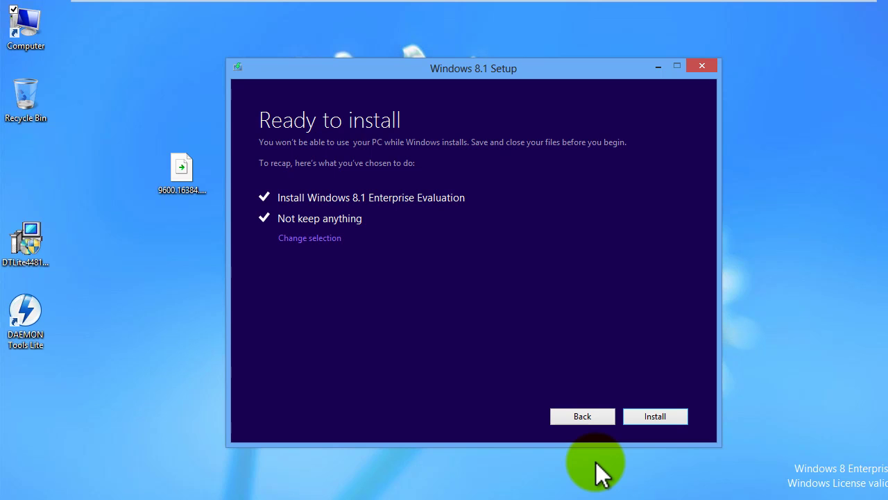
Step: Install Windows 8.1 Enterprise Evaluation and wait for the Region and language page
{"action": "left_click", "coordinate": [655, 416]}
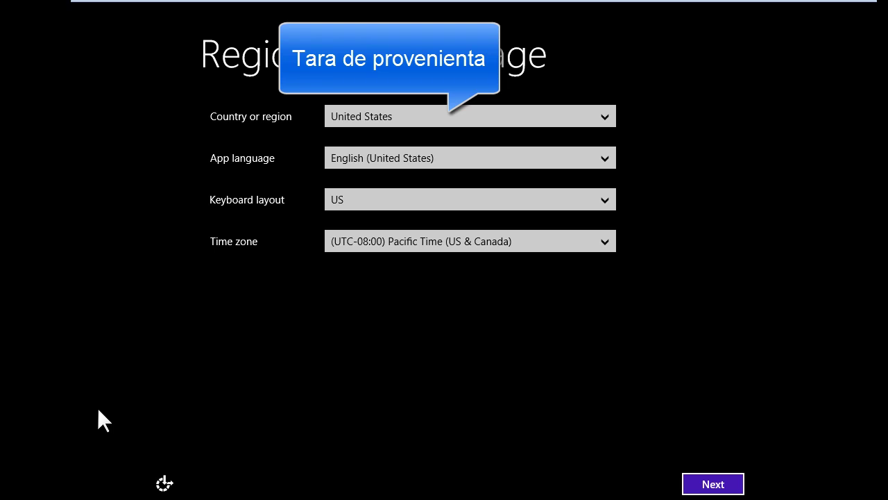
Step: Confirm United States, English (United States), US keyboard and Pacific Time (US & Canada), then continue
{"action": "left_click", "coordinate": [605, 118]}
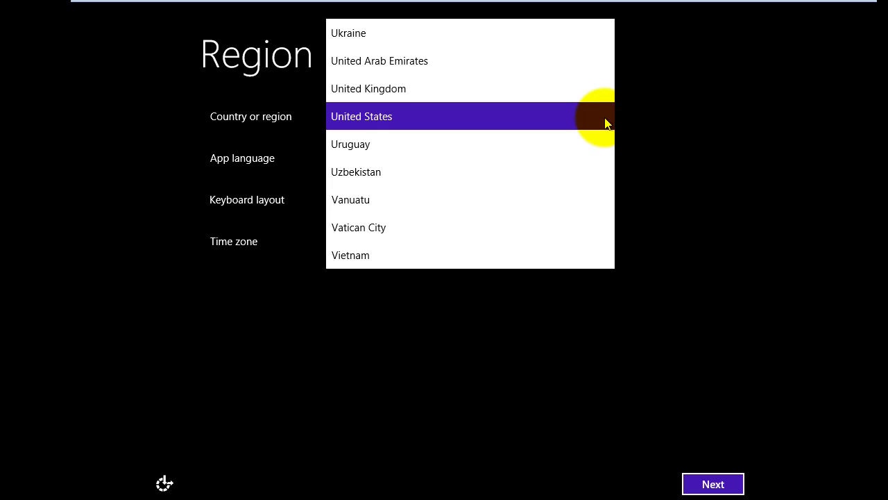
{"action": "left_click", "coordinate": [605, 123]}
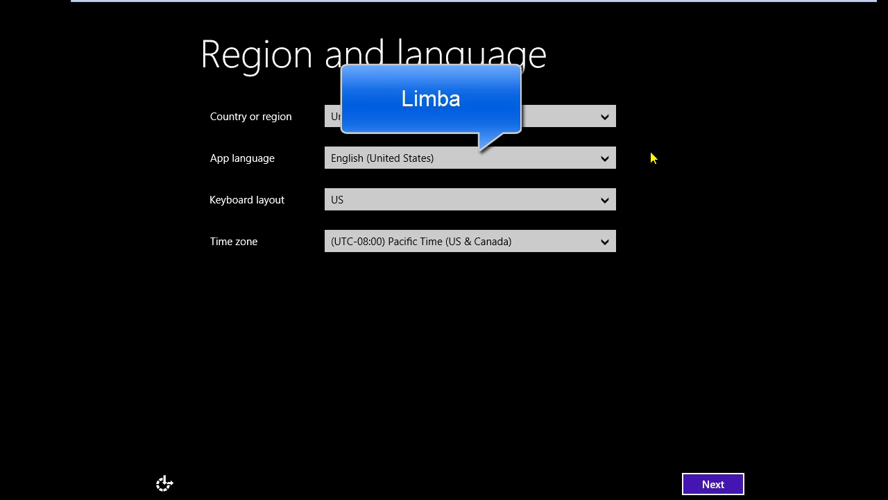
{"action": "left_click", "coordinate": [603, 159]}
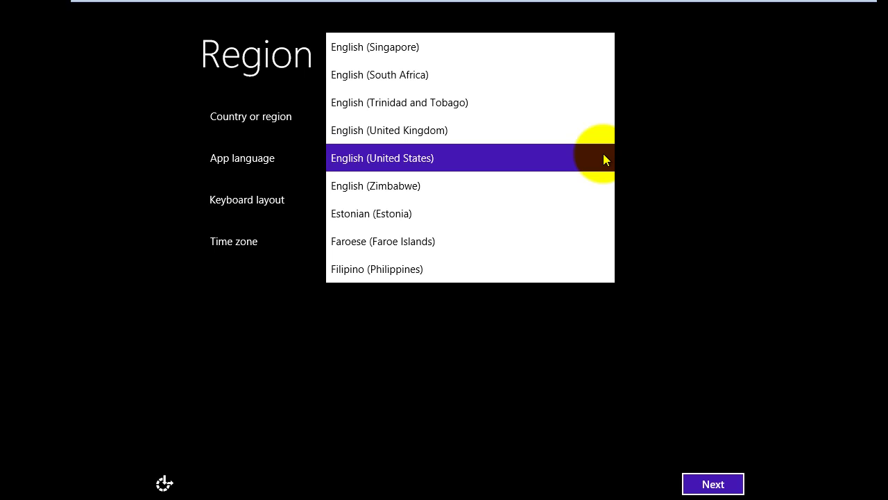
{"action": "left_click", "coordinate": [603, 159]}
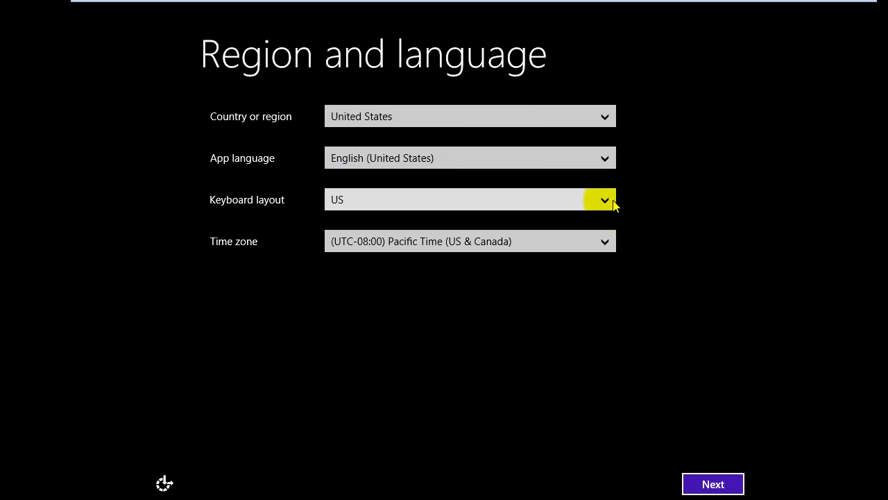
{"action": "left_click", "coordinate": [605, 200]}
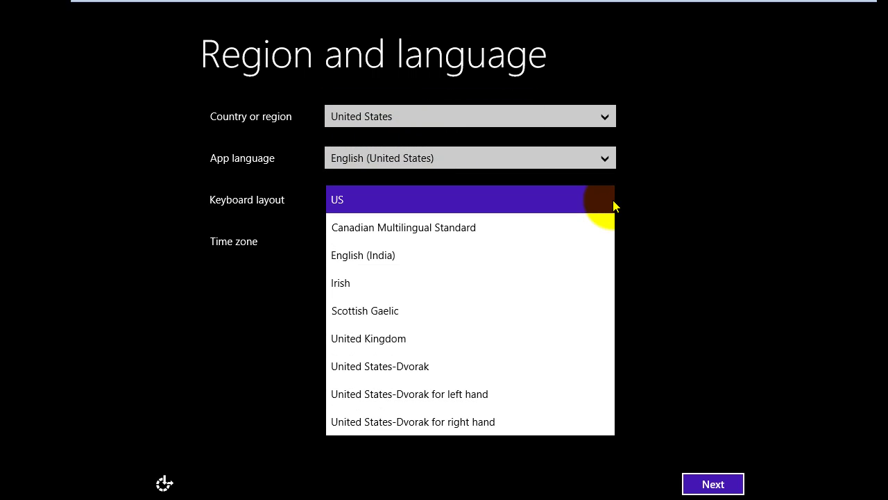
{"action": "left_click", "coordinate": [614, 206]}
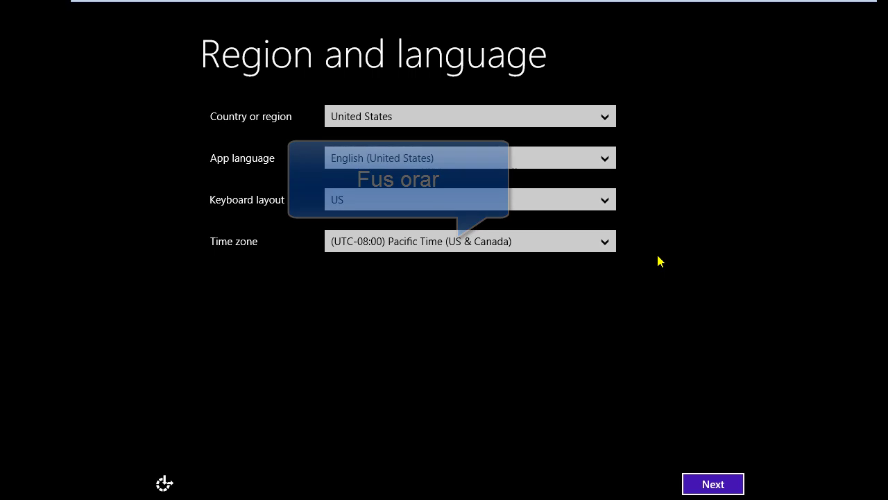
{"action": "left_click", "coordinate": [612, 242]}
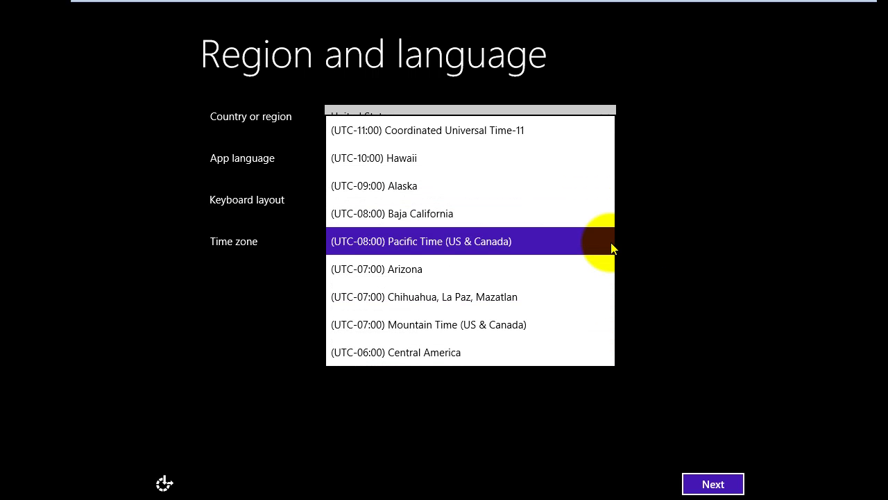
{"action": "left_click", "coordinate": [611, 242]}
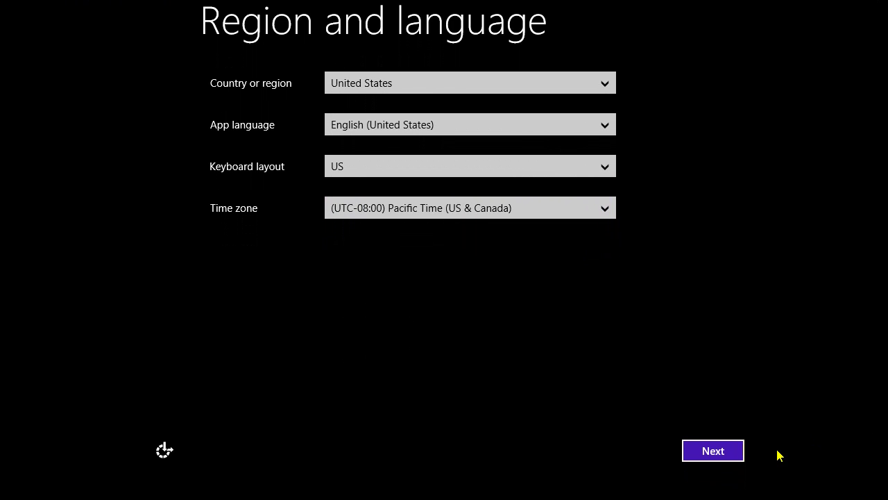
{"action": "left_click", "coordinate": [718, 460]}
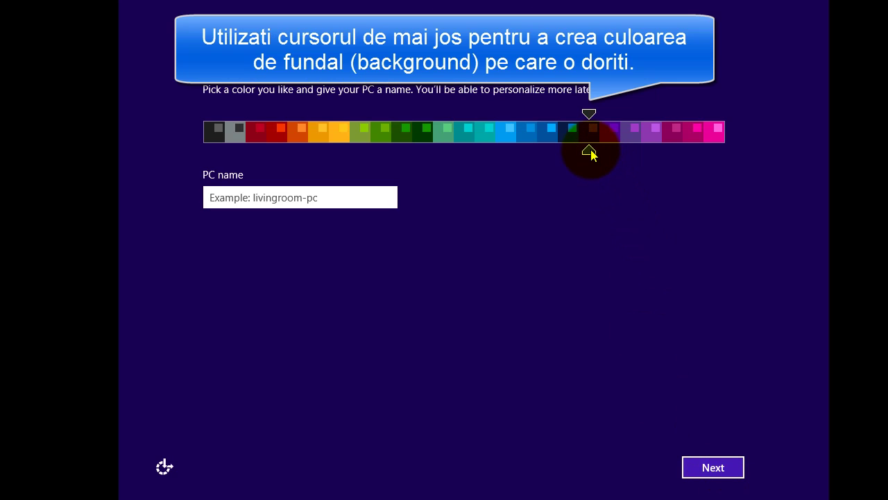
Step: Slide the colour picker through blue, crimson and orange, settling on magenta
{"action": "left_click_drag", "start_coordinate": [592, 154], "coordinate": [671, 144]}
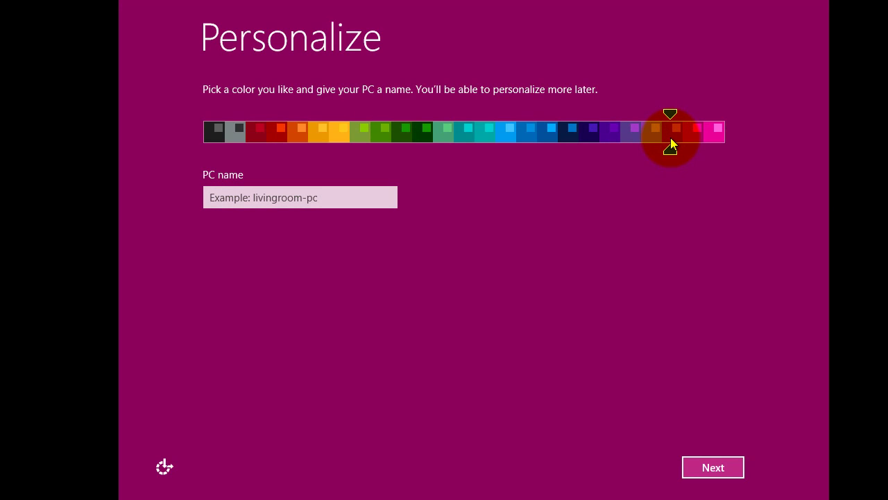
{"action": "left_click_drag", "start_coordinate": [671, 143], "coordinate": [254, 143]}
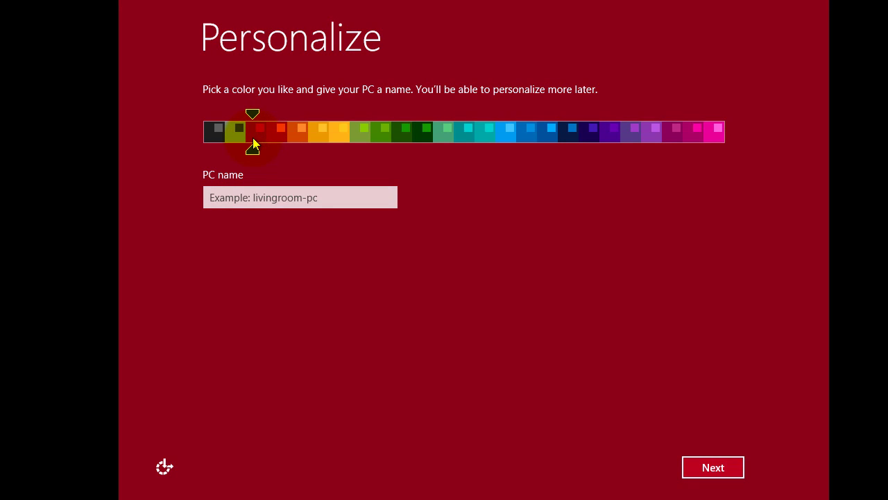
{"action": "left_click_drag", "start_coordinate": [252, 144], "coordinate": [674, 147]}
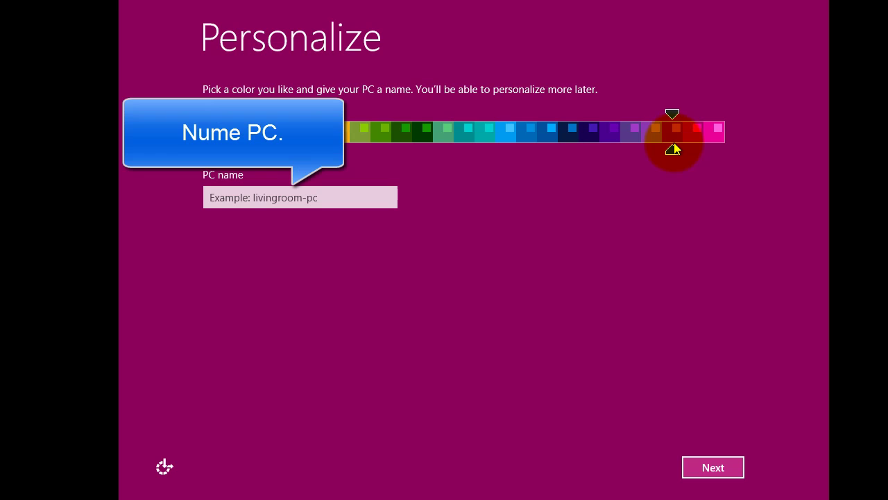
Step: Enter the computer name on the Personalize page and continue to Settings
{"action": "left_click", "coordinate": [224, 197]}
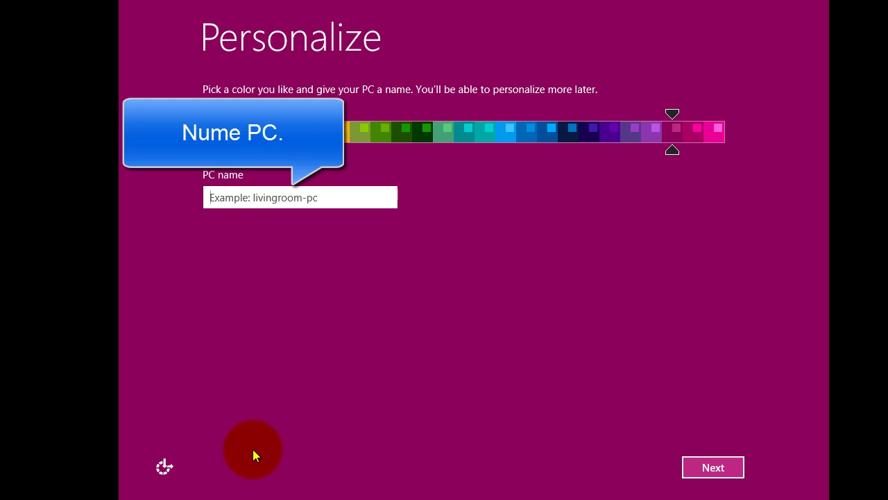
{"action": "type", "text": "Jos"}
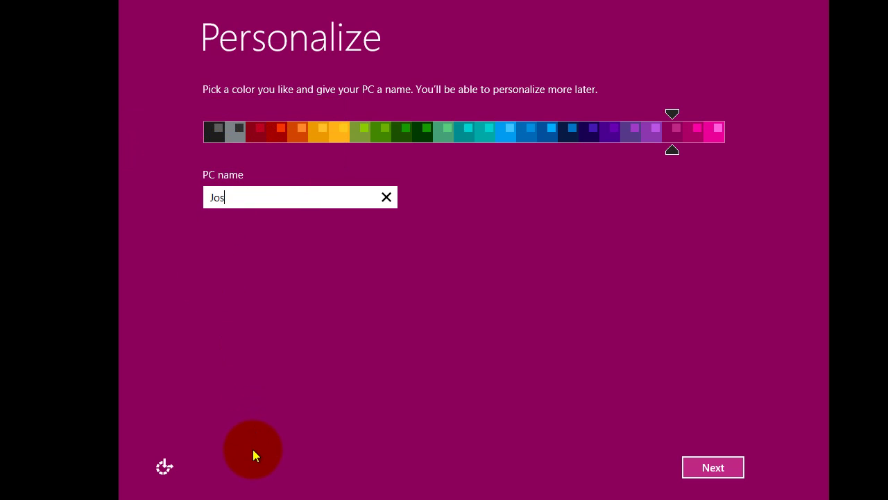
{"action": "type", "text": "hua"}
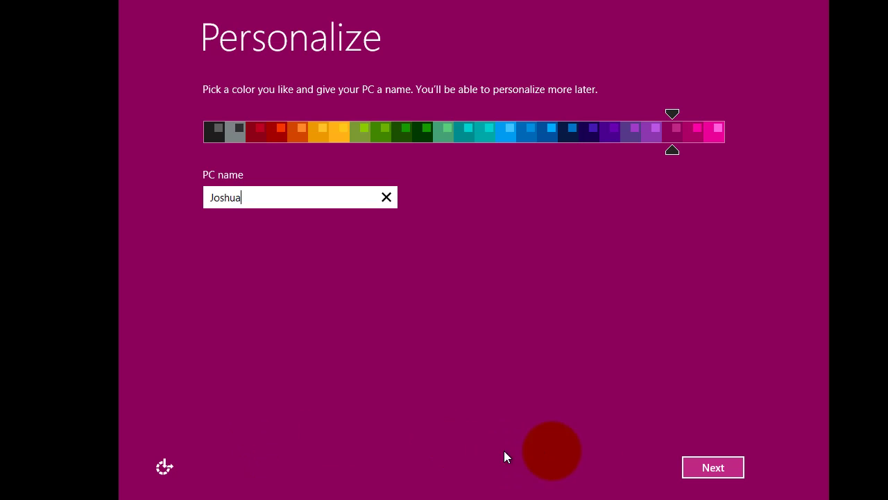
{"action": "left_click", "coordinate": [710, 475]}
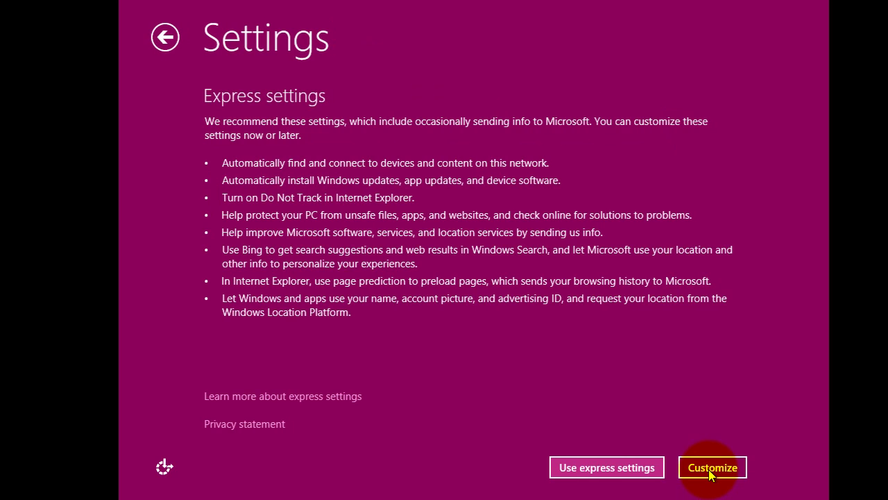
Step: Choose 'Use express settings' to reach the Microsoft account sign-in page
{"action": "left_click", "coordinate": [609, 487]}
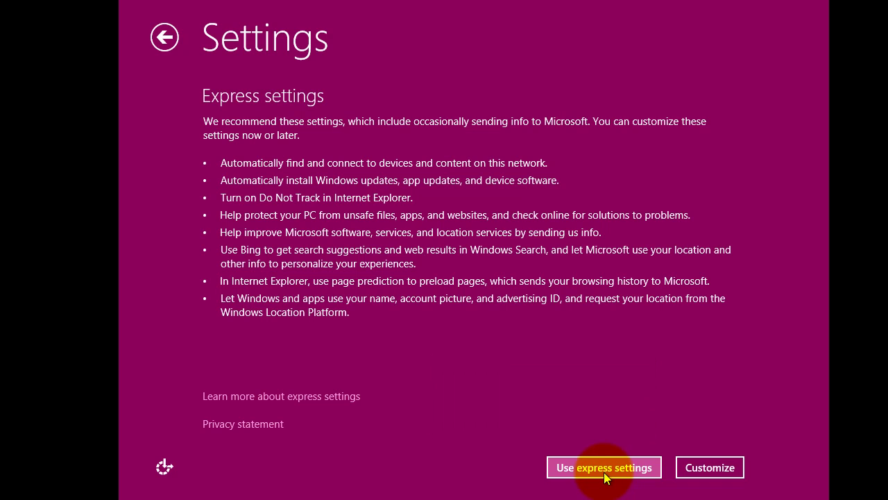
{"action": "left_click", "coordinate": [605, 476]}
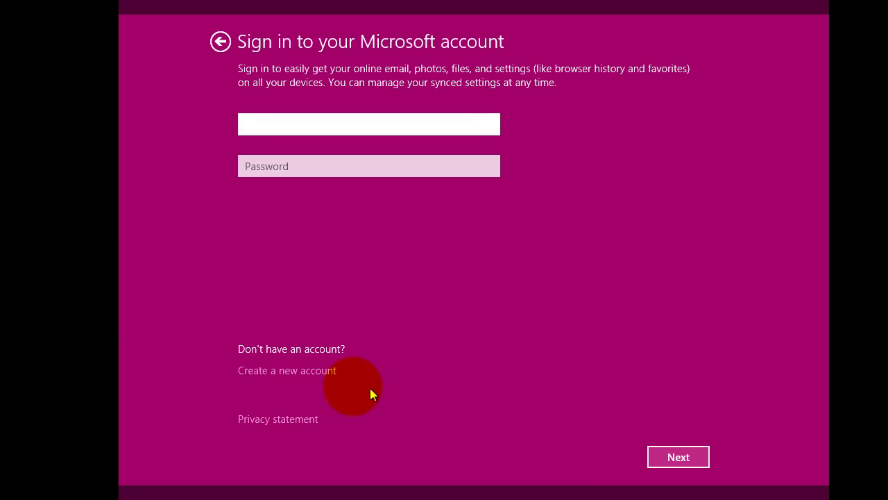
Step: Choose 'Create a new account', then 'Sign in without a Microsoft account'
{"action": "left_click", "coordinate": [311, 371]}
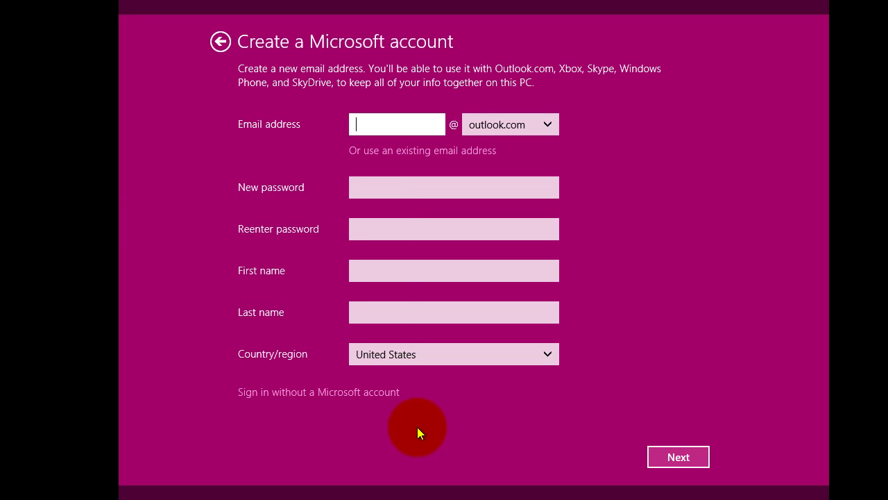
{"action": "left_click", "coordinate": [314, 394]}
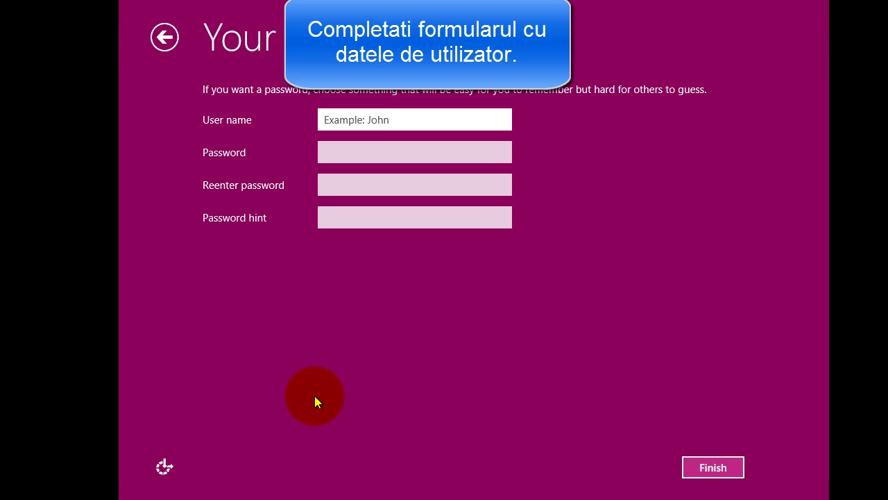
Step: Enter the local user name, the password twice, and the password hint 'teacher'
{"action": "type", "text": "Joshua"}
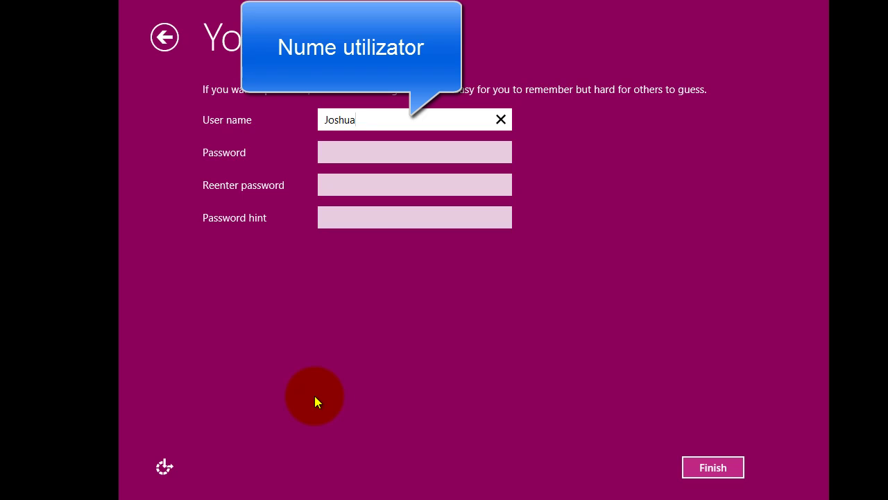
{"action": "type", "text": "01"}
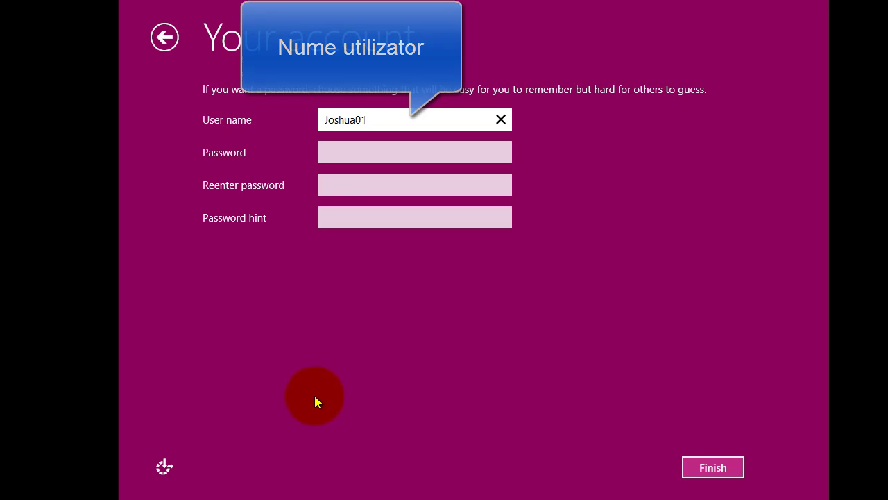
{"action": "left_click", "coordinate": [349, 153]}
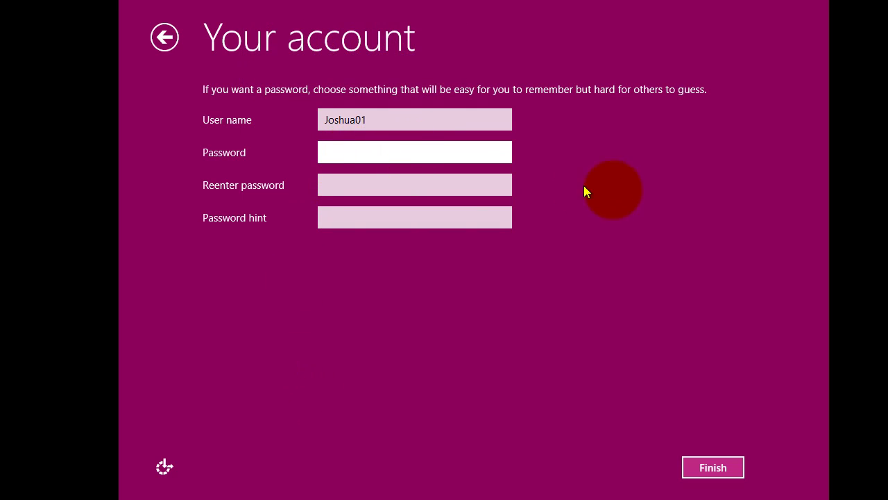
{"action": "type", "text": "1234567"}
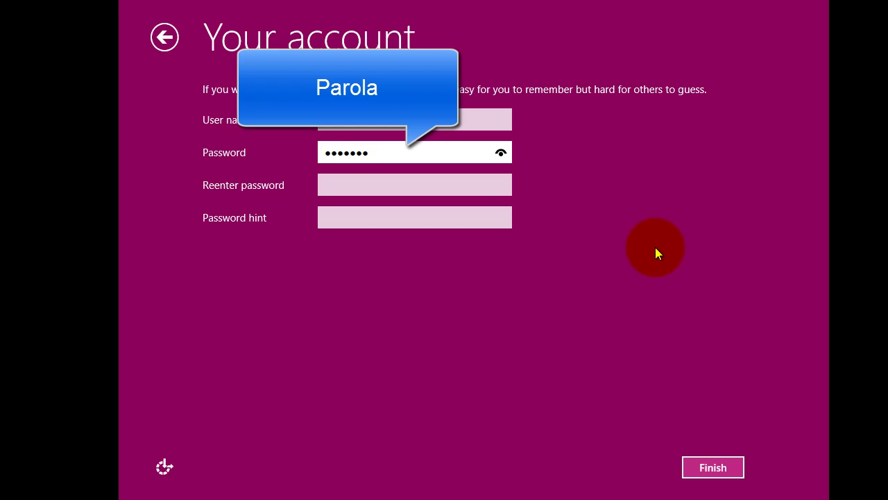
{"action": "left_click", "coordinate": [410, 188]}
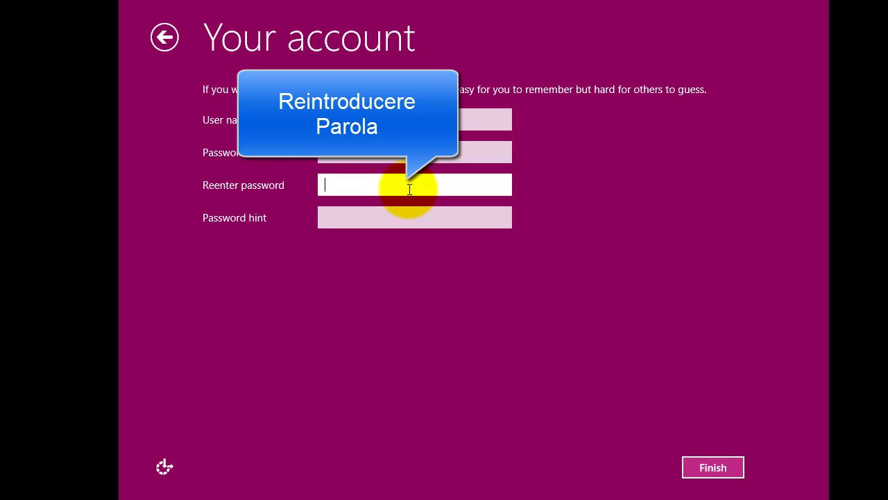
{"action": "type", "text": "12345"}
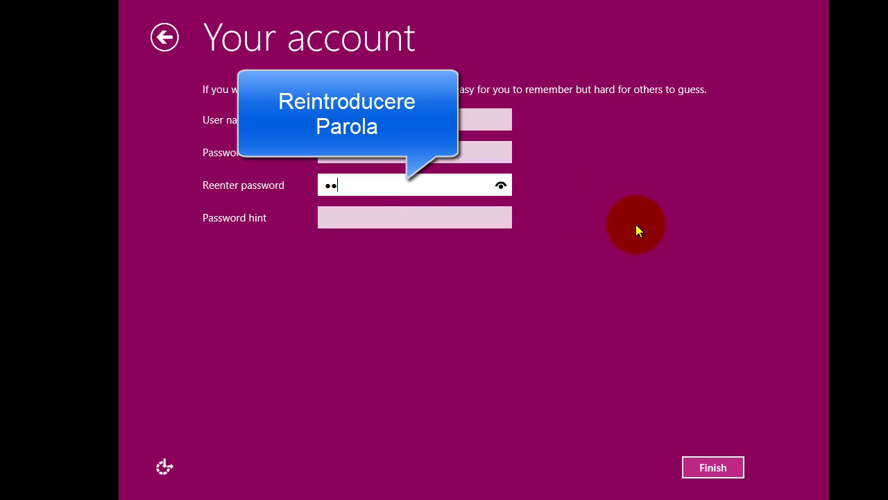
{"action": "type", "text": "67"}
{"action": "left_click", "coordinate": [408, 224]}
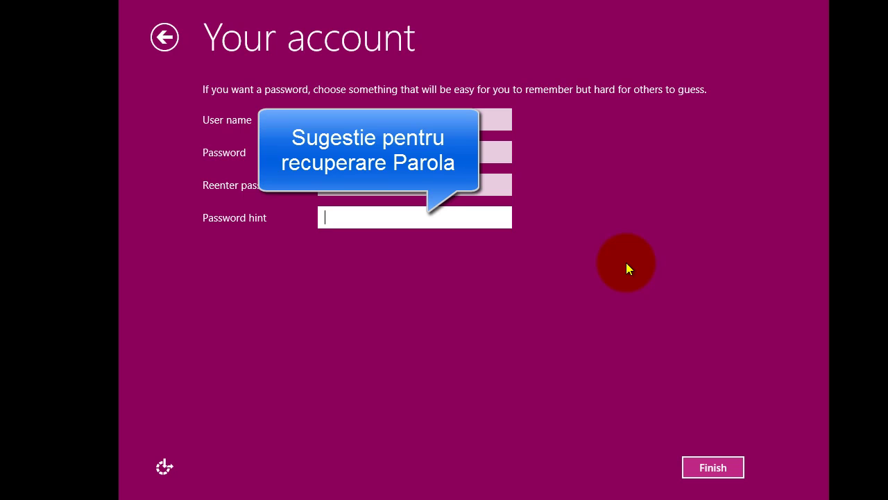
{"action": "type", "text": "tea"}
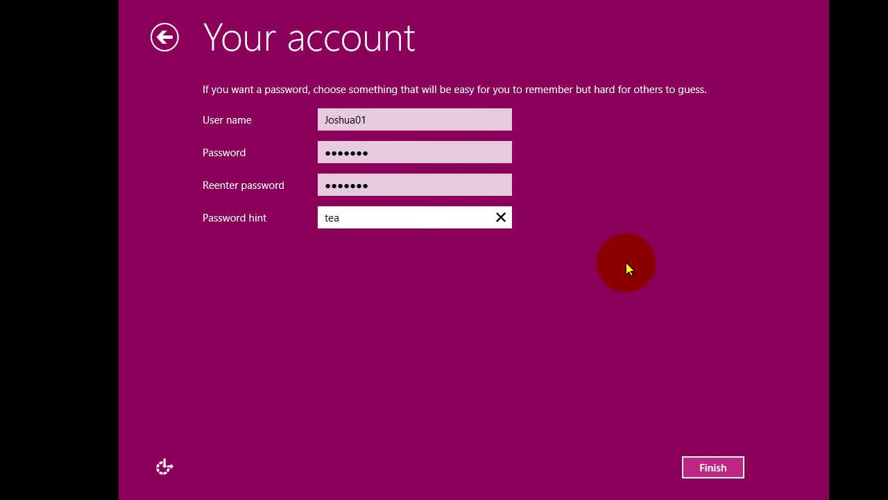
{"action": "type", "text": "cher"}
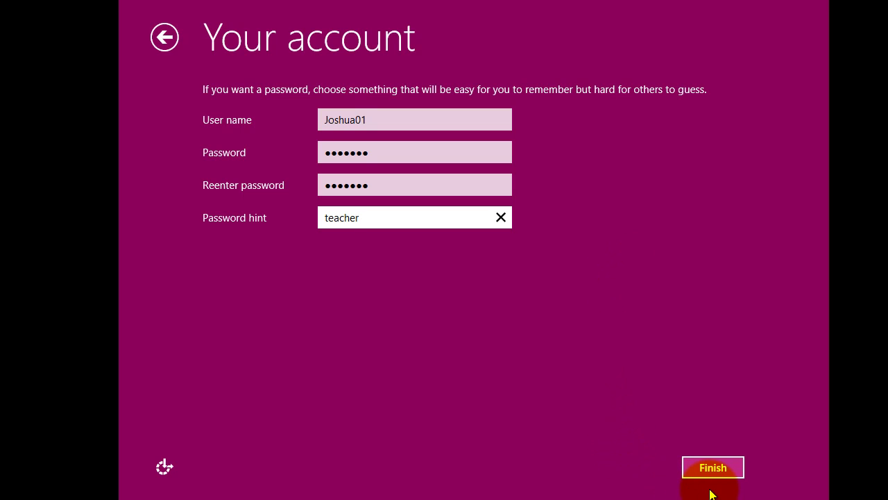
Step: Finish creating the local account and let setup finalize the settings
{"action": "left_click", "coordinate": [717, 477]}
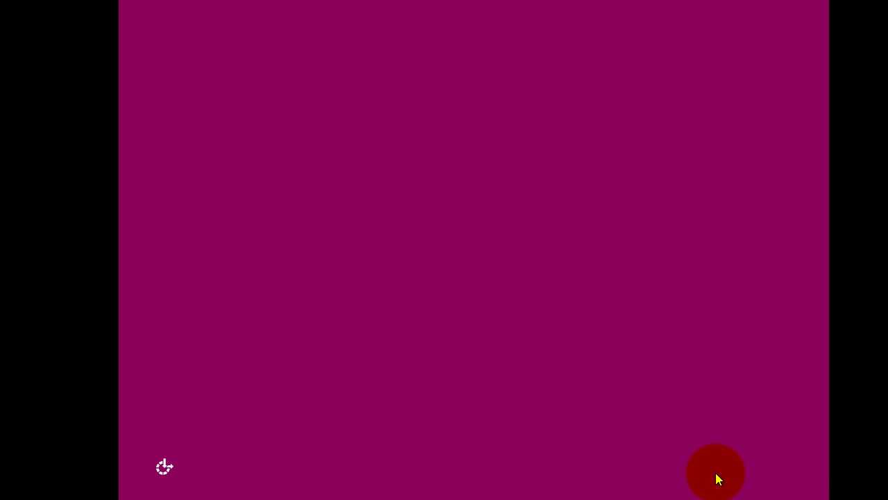